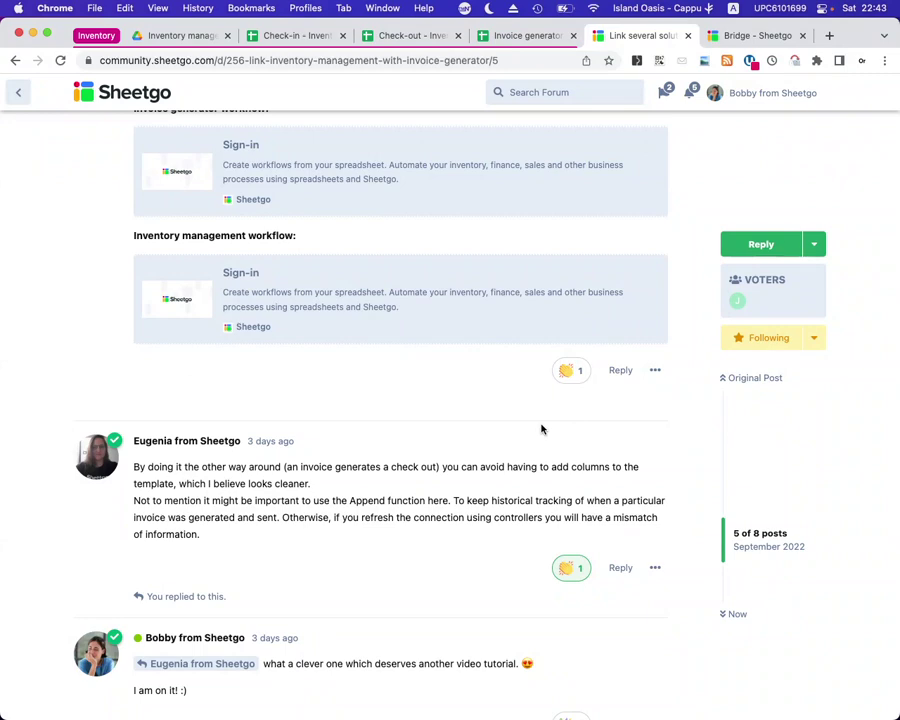
# Review the item descriptions, quantities, prices and totals of the last invoice in the Invoices sheet of the Invoice generator database
pyautogui.click(506, 38)
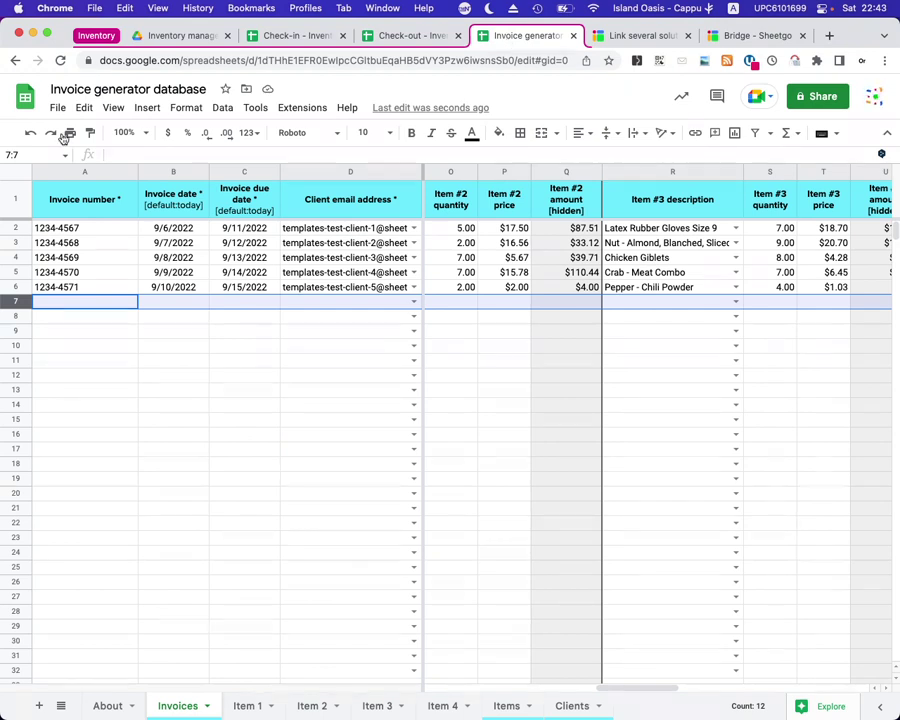
pyautogui.click(78, 288)
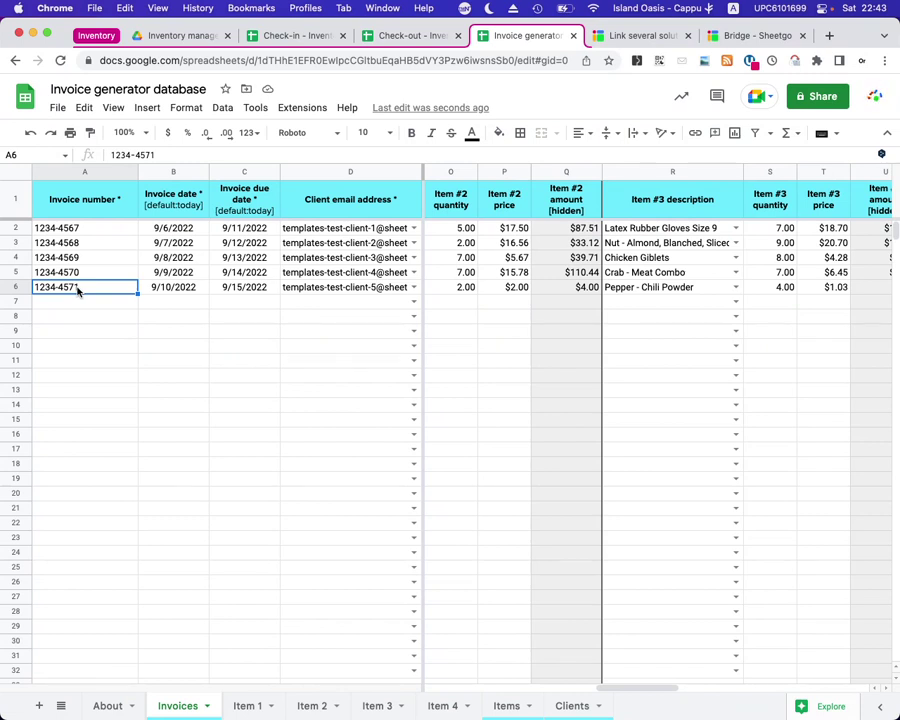
pyautogui.click(714, 291)
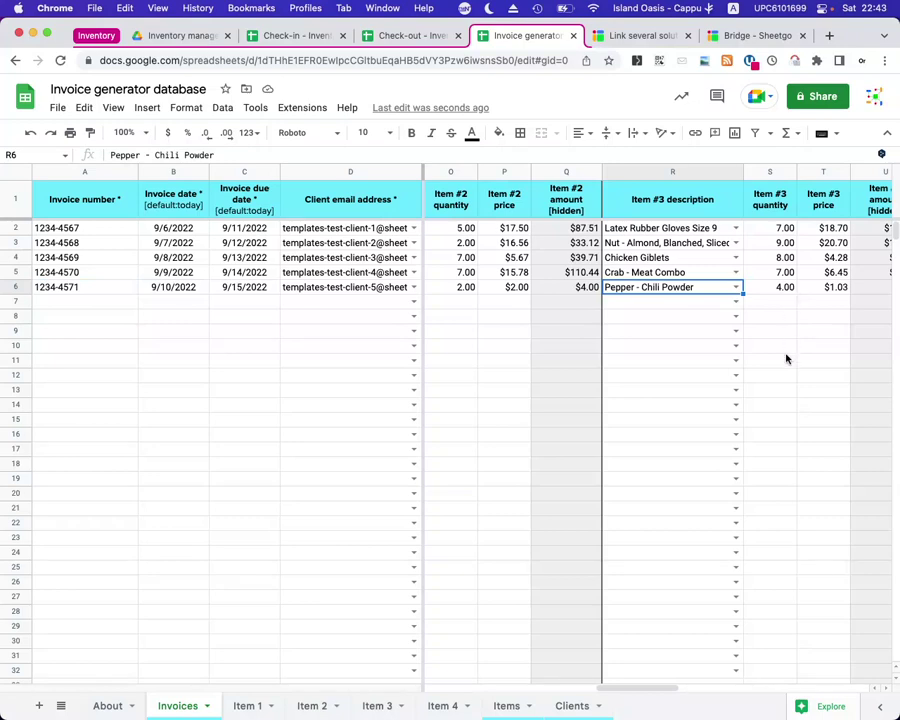
pyautogui.hscroll(1, 786, 358)
pyautogui.hscroll(2, 782, 356)
pyautogui.hscroll(2, 806, 326)
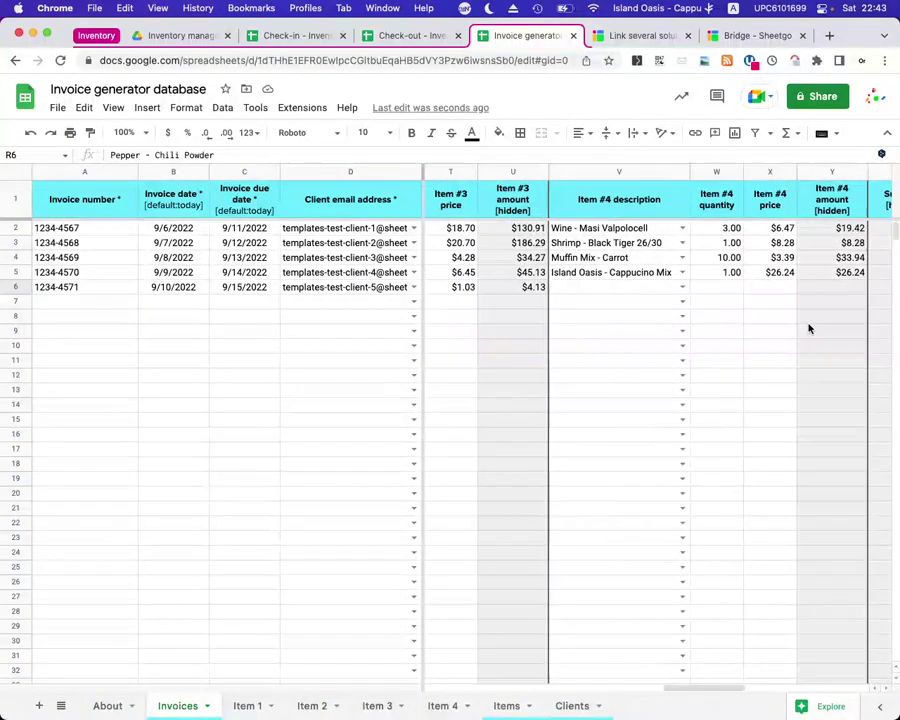
pyautogui.hscroll(5, 809, 328)
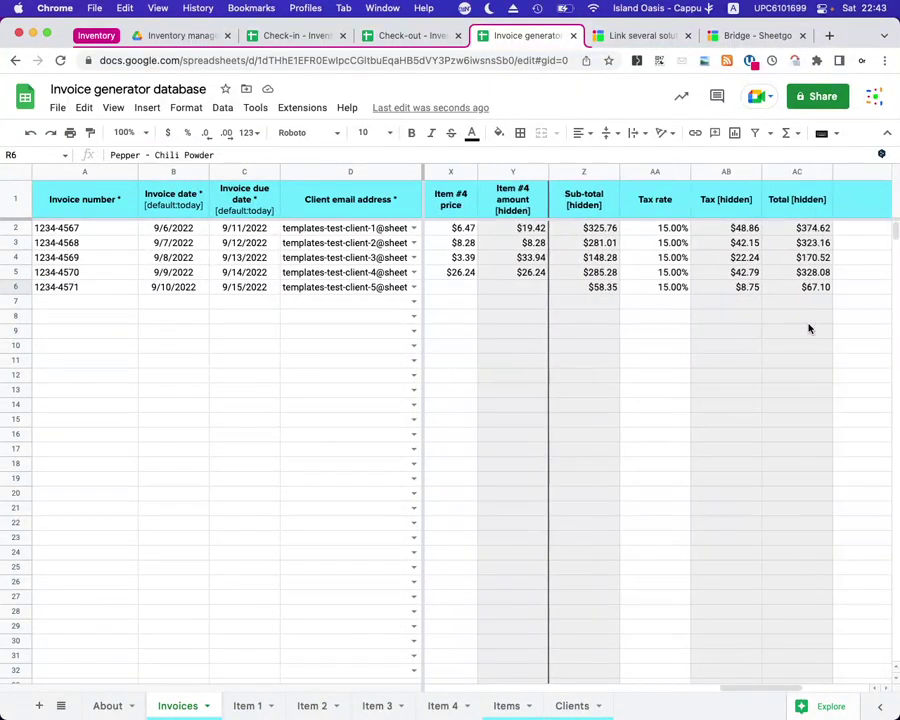
pyautogui.hscroll(2, 809, 328)
pyautogui.hscroll(-7, 809, 328)
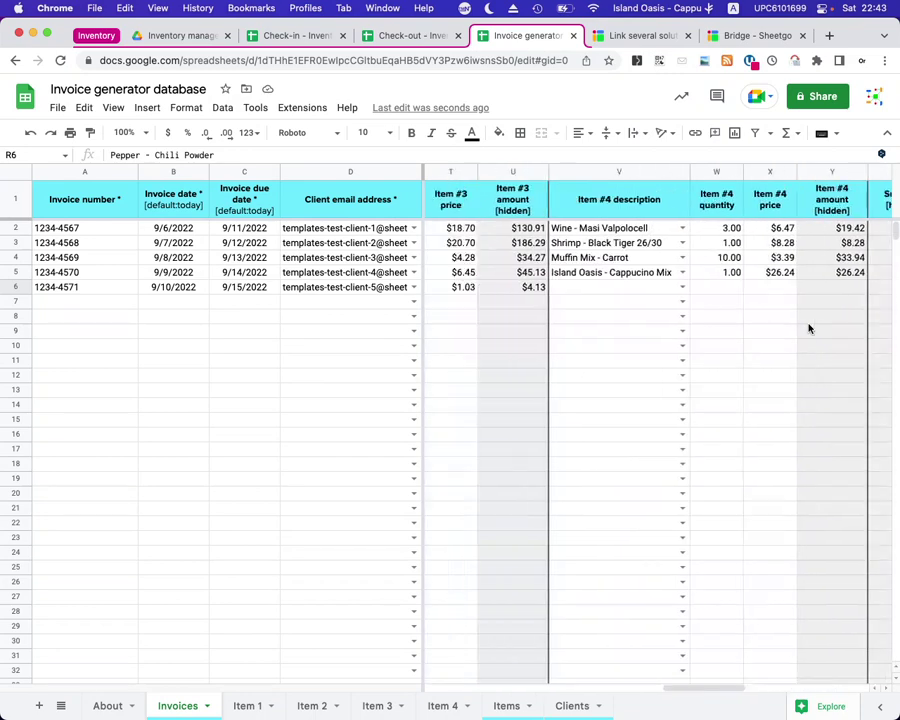
pyautogui.hscroll(-2, 680, 330)
pyautogui.hscroll(-2, 676, 338)
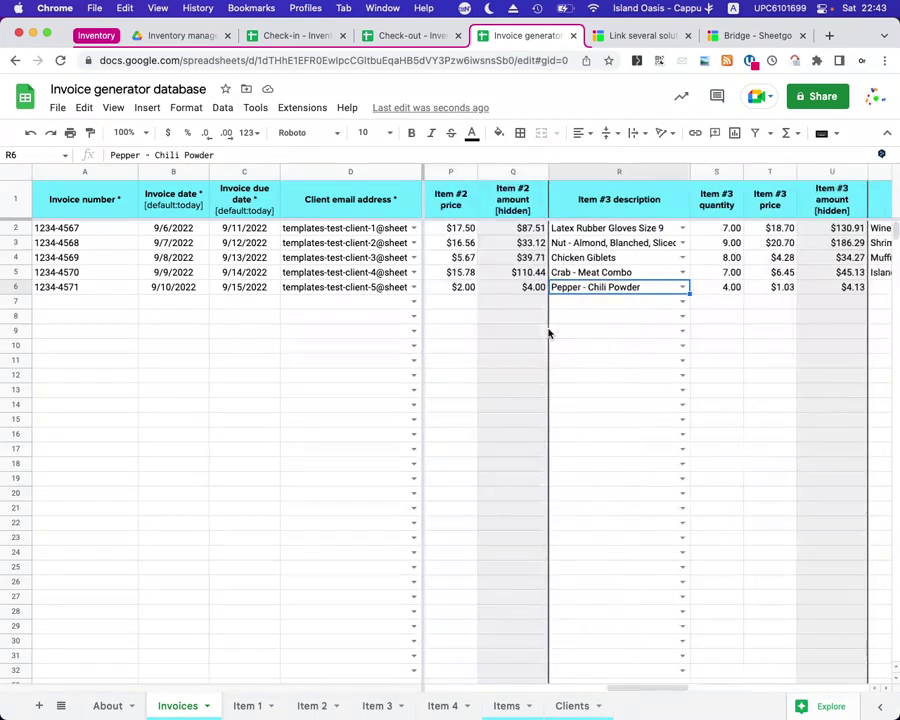
pyautogui.hscroll(-3, 575, 310)
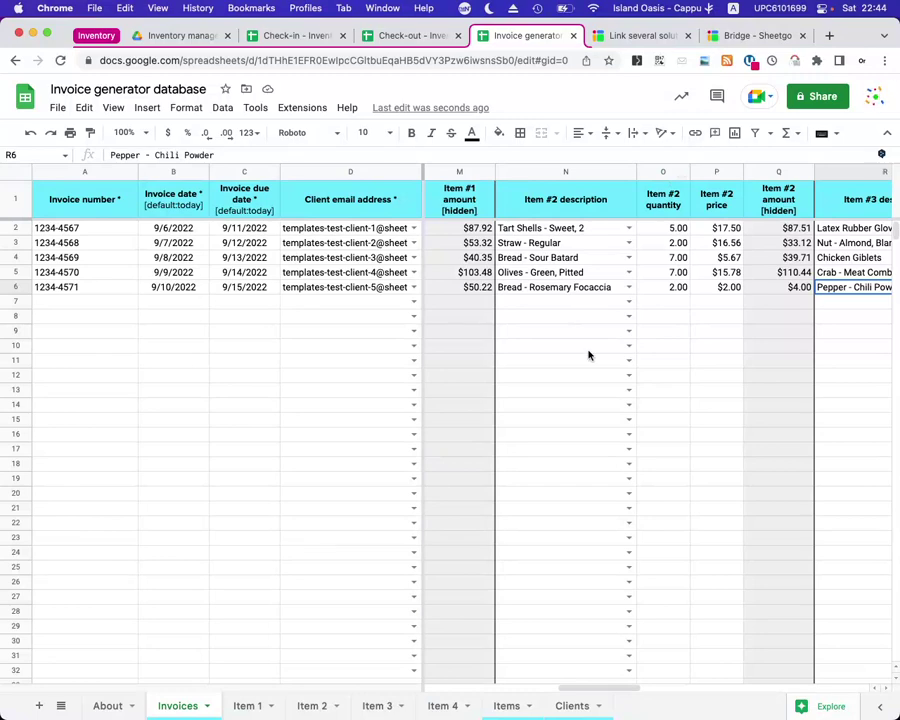
pyautogui.hscroll(-4, 588, 355)
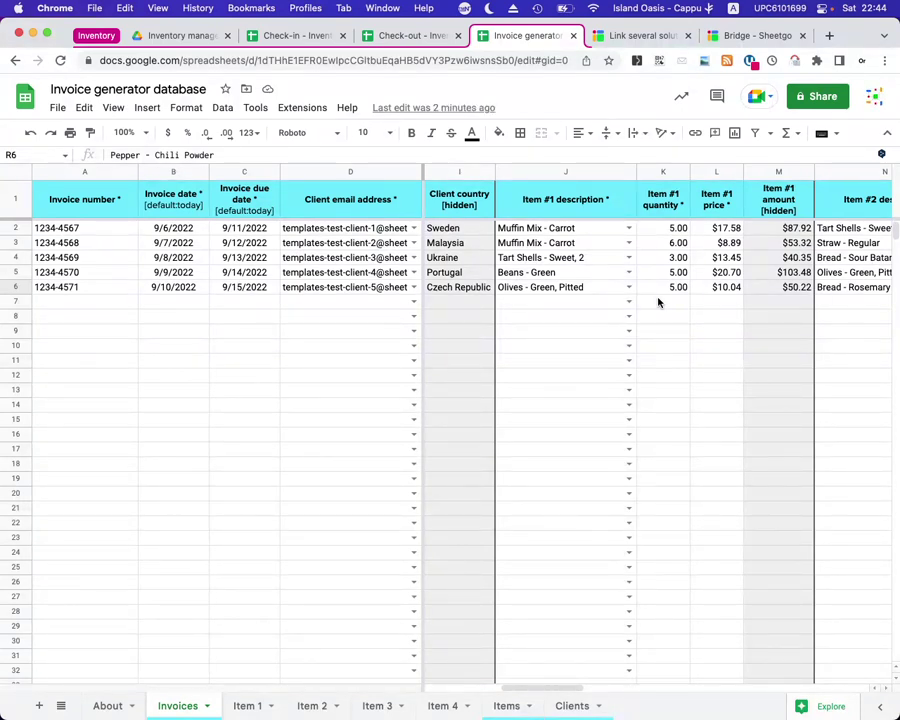
# Delete rows 2 to 7 of the Sent_Invoices sheet in the Check-out - Inventory spreadsheet, keeping the header row
pyautogui.click(412, 38)
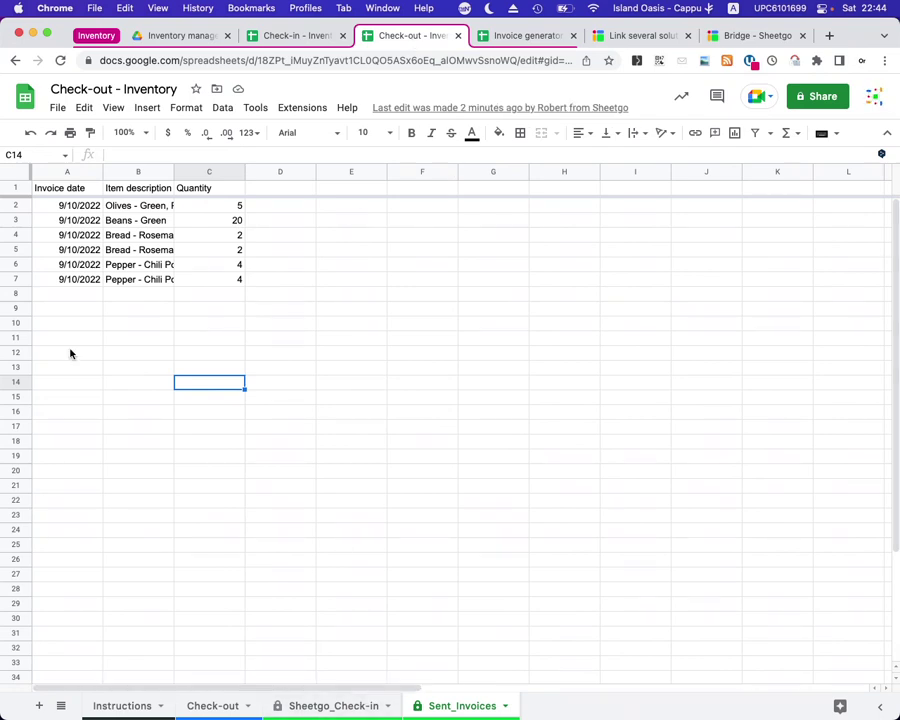
pyautogui.click(6, 206)
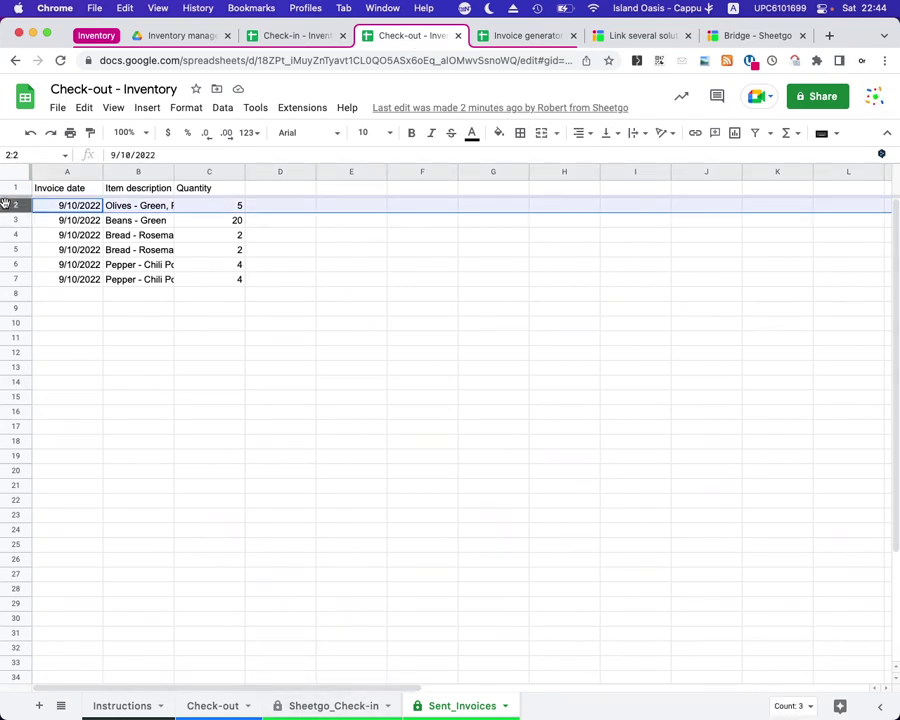
pyautogui.hotkey('shift', 'Down')
pyautogui.hotkey('shift', 'Down')
pyautogui.hotkey('shift', 'Down')
pyautogui.hotkey('shift', 'Down')
pyautogui.hotkey('shift', 'Down')
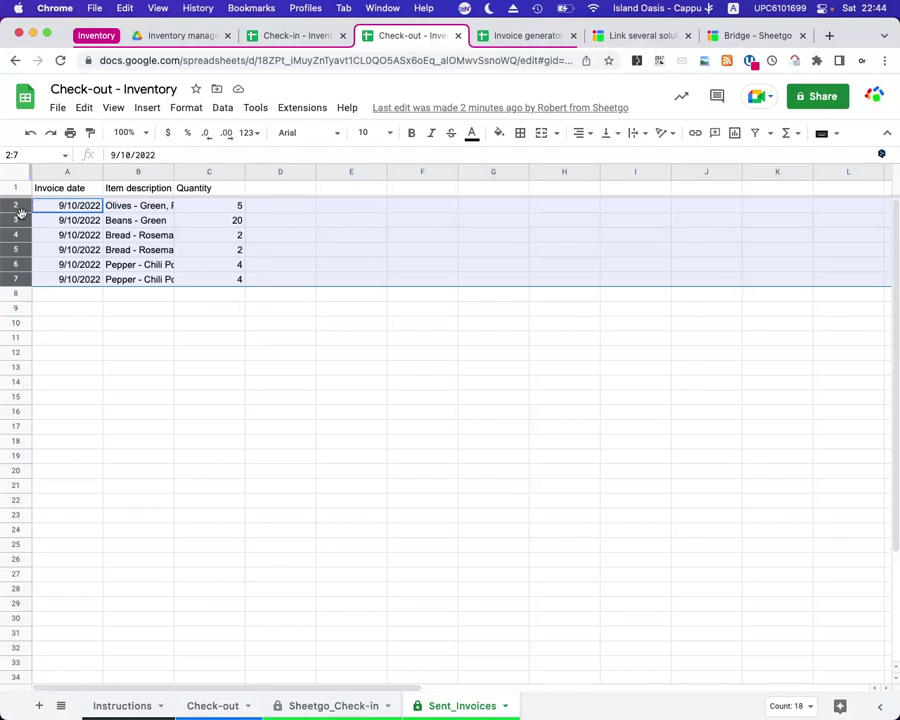
pyautogui.rightClick(22, 210)
pyautogui.click(94, 380)
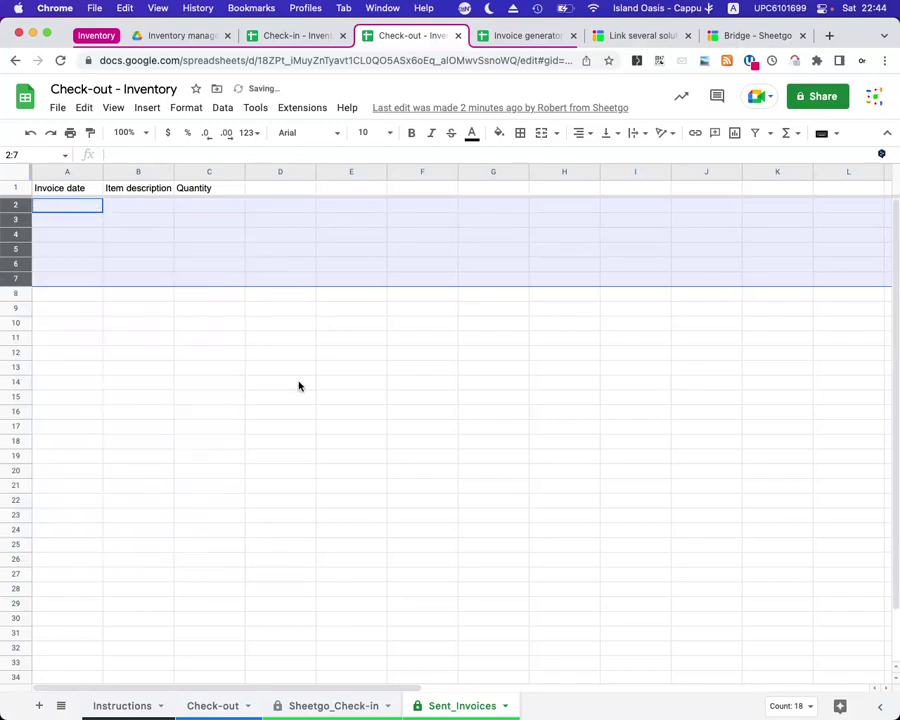
pyautogui.click(295, 320)
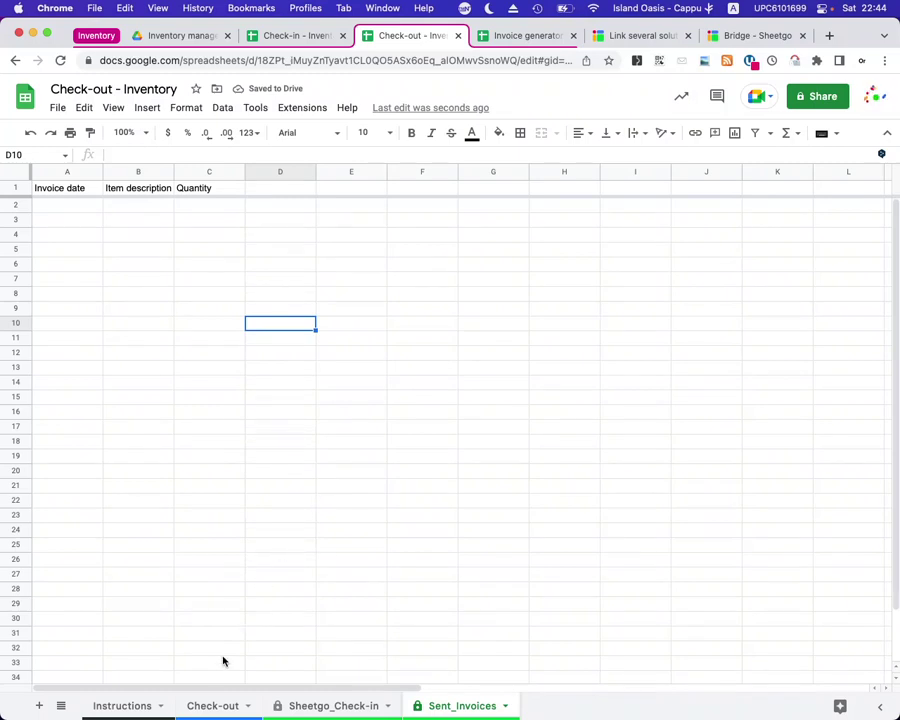
# Run the Sheetgo_Invoices connection of the Bridge workflow in Sheetgo and check the rows in the Check-out sheet before and after
pyautogui.click(205, 705)
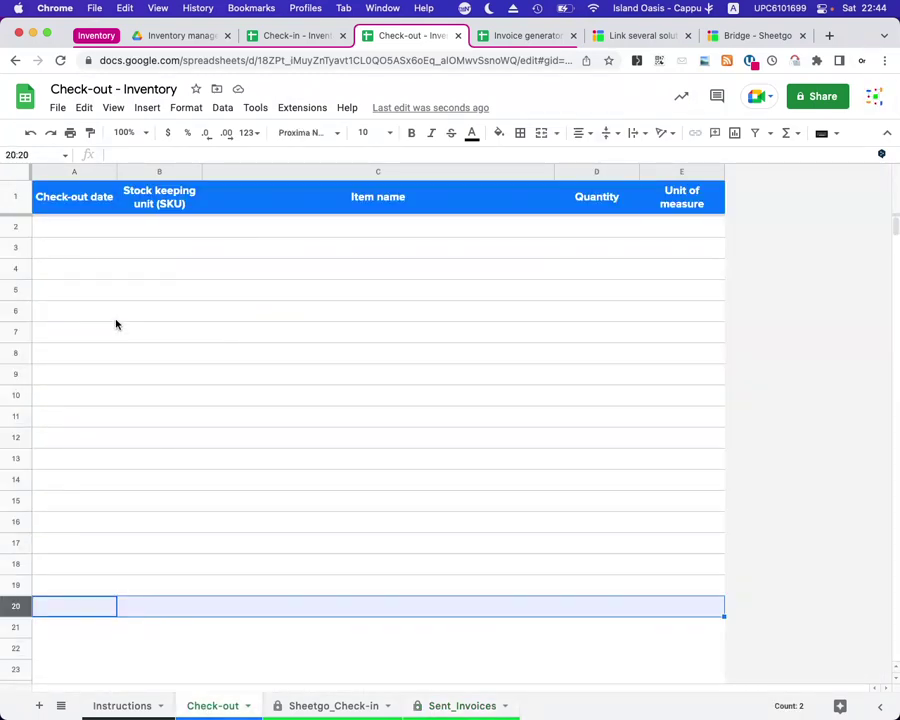
pyautogui.click(742, 35)
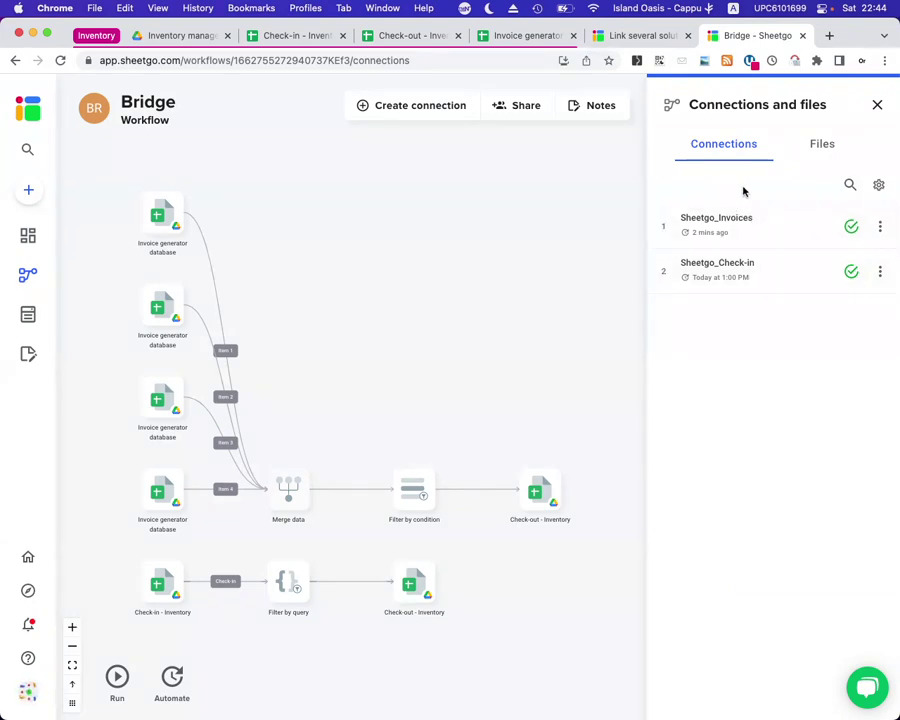
pyautogui.click(850, 229)
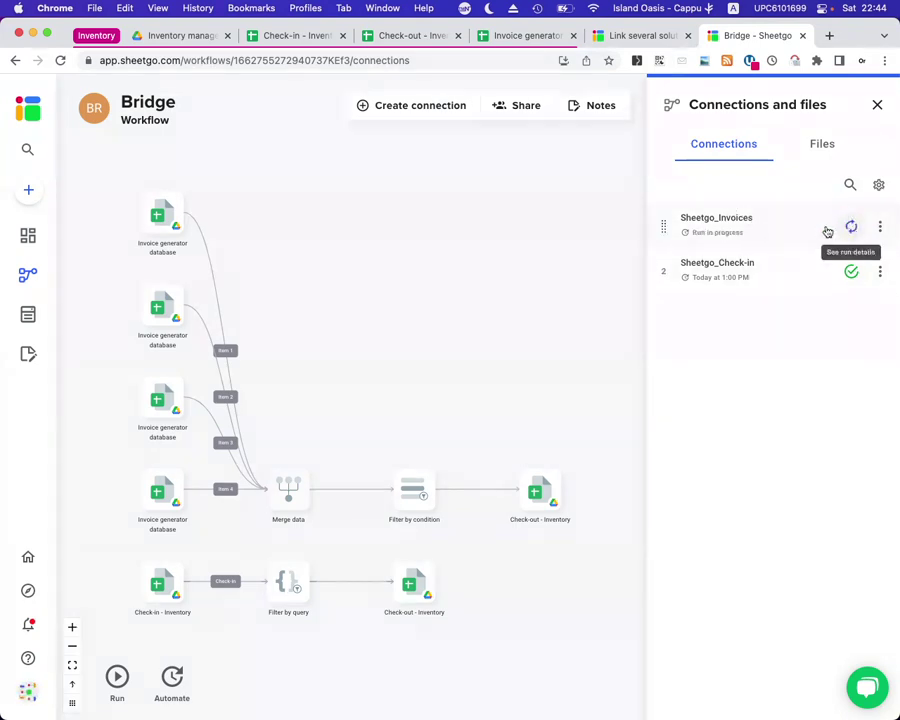
pyautogui.click(397, 37)
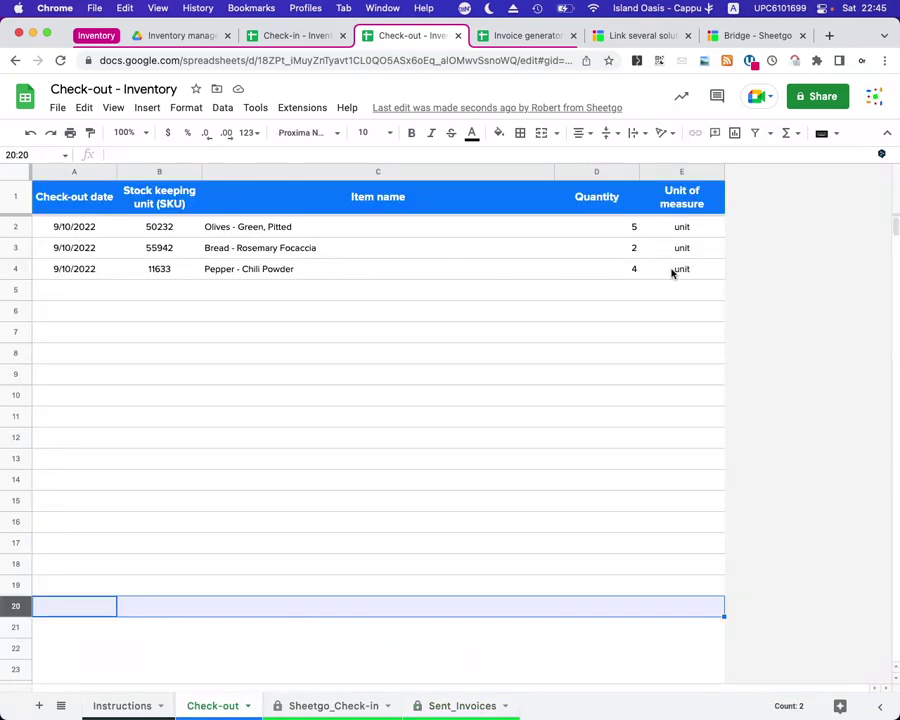
pyautogui.click(593, 334)
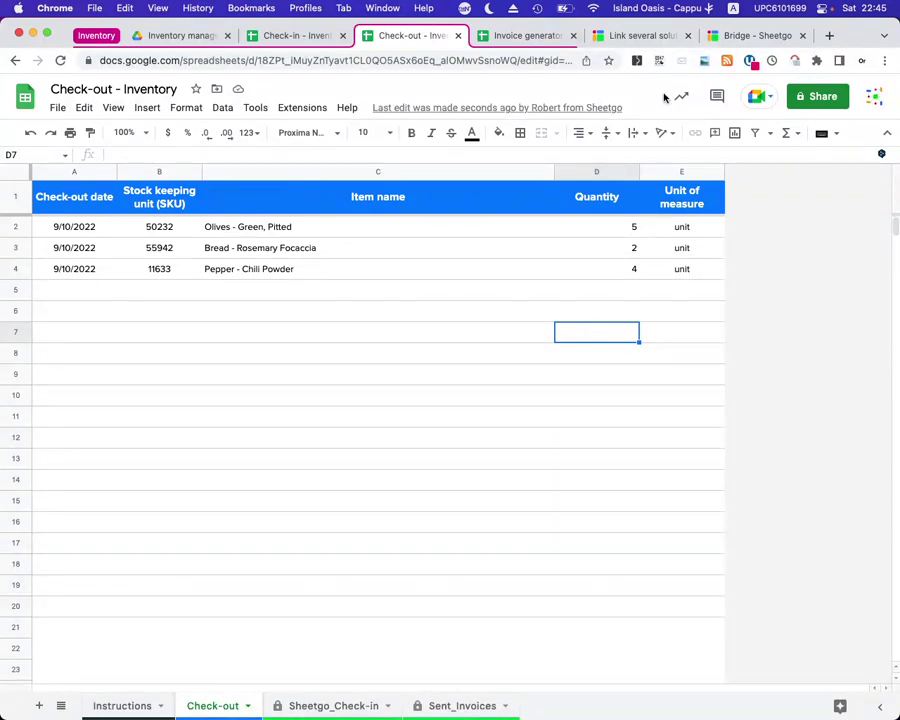
# View the workflows in the Sheetgo workspace's Invoices + Inventory folder and open the Bridge workflow's full connection diagram
pyautogui.click(728, 38)
pyautogui.moveTo(30, 533)
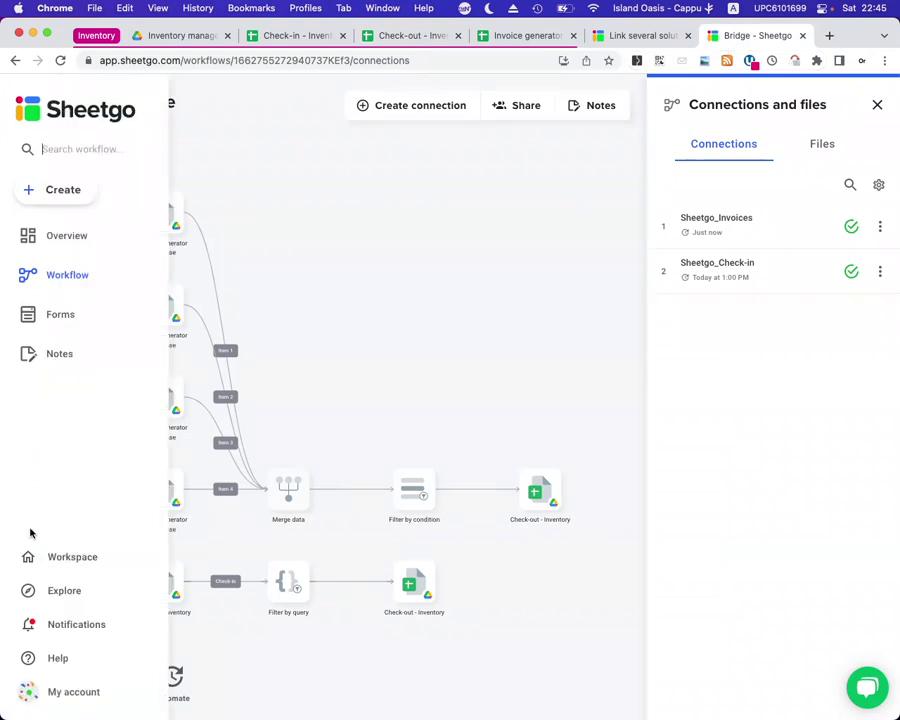
pyautogui.click(74, 559)
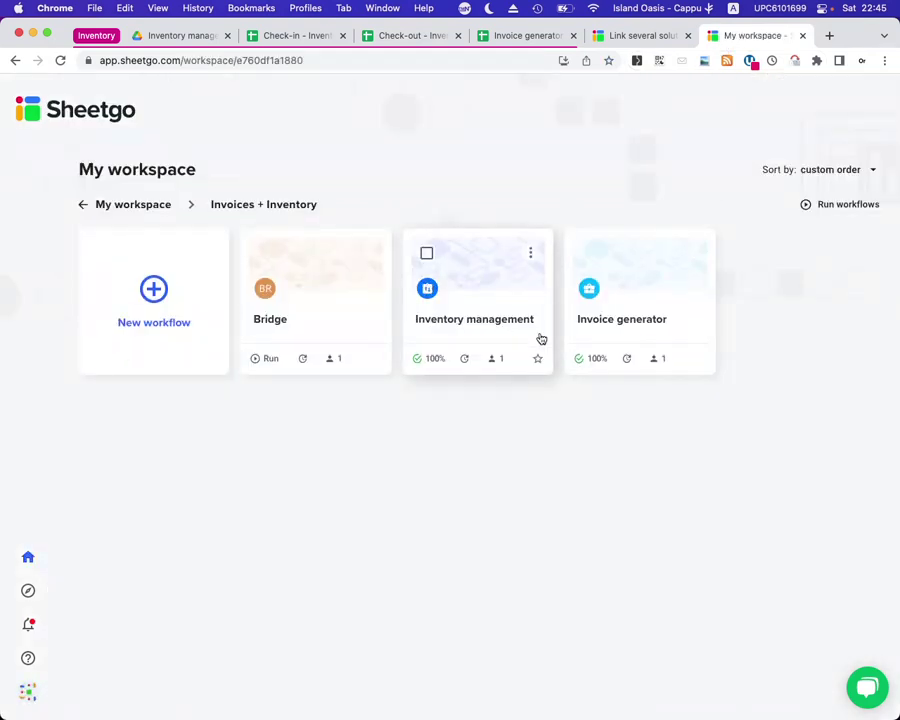
pyautogui.click(283, 321)
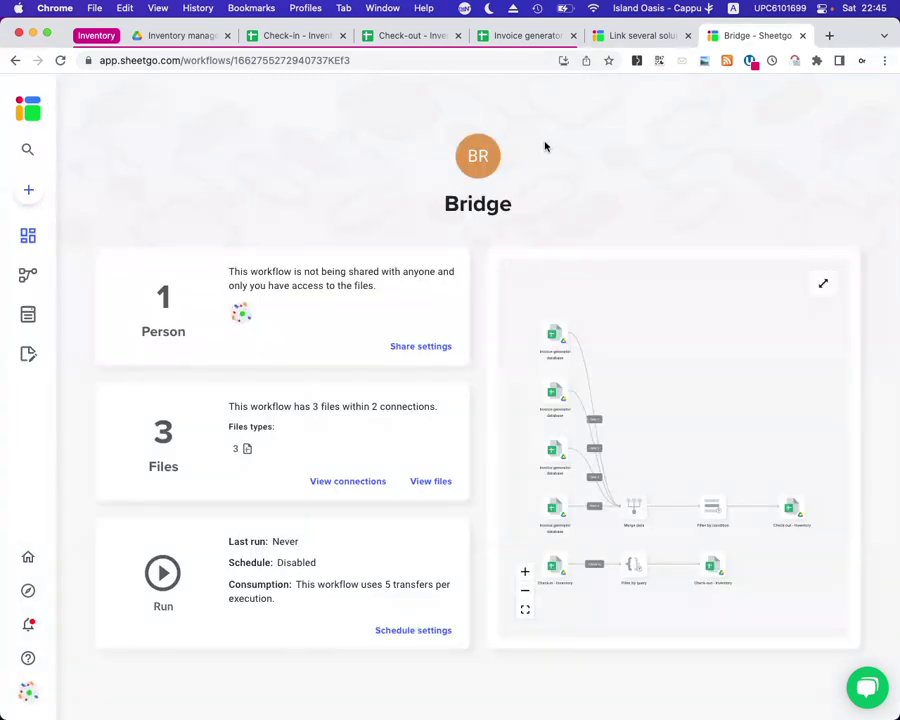
pyautogui.click(825, 285)
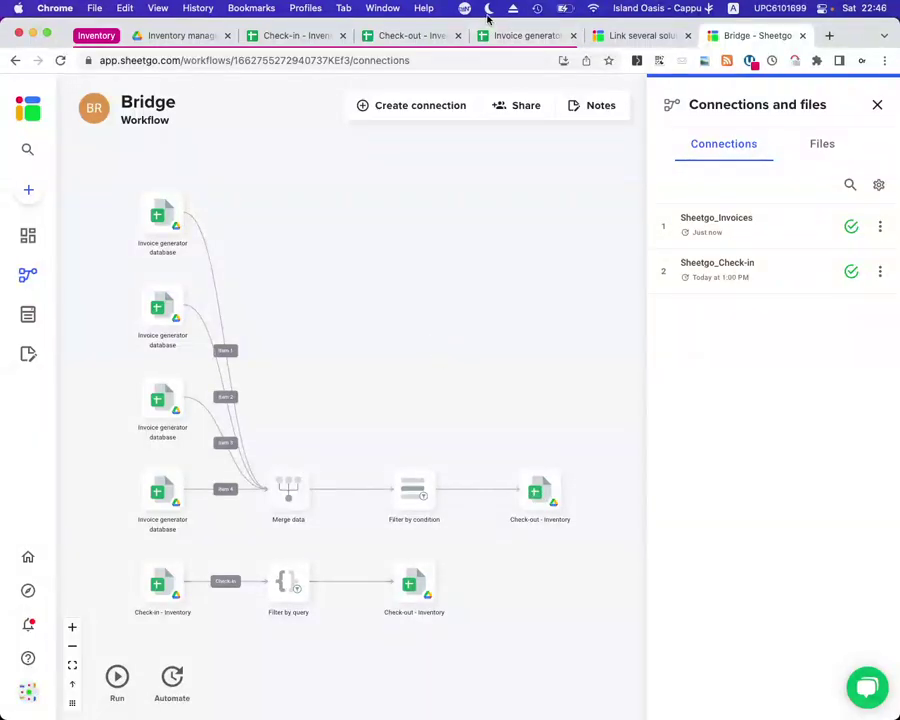
# Look over the Item #1 to Item #4 columns in the Invoices sheet of the Invoice generator database
pyautogui.click(505, 38)
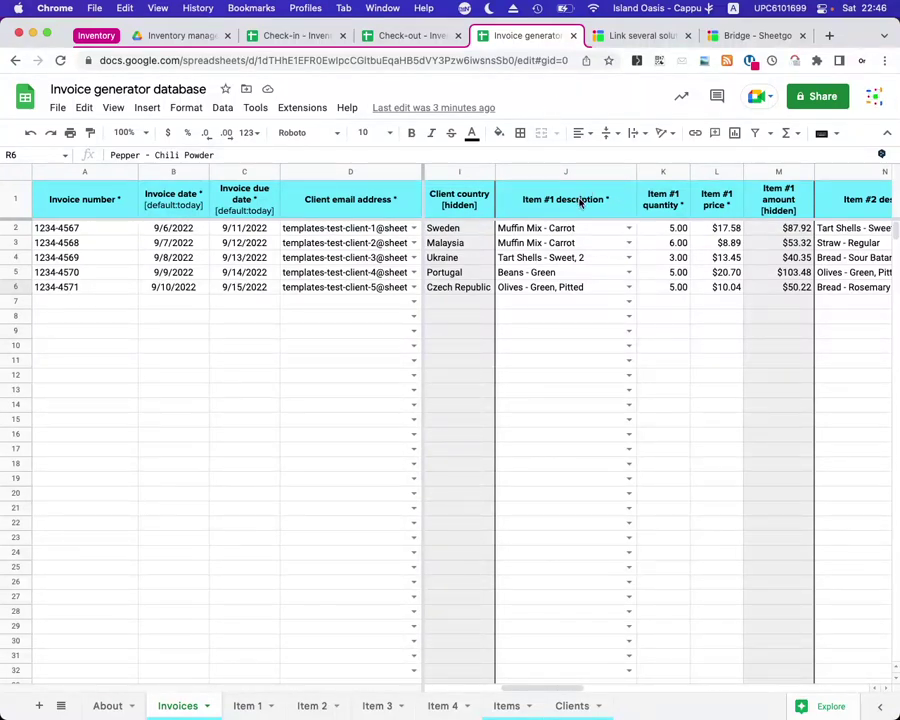
pyautogui.hscroll(2, 667, 331)
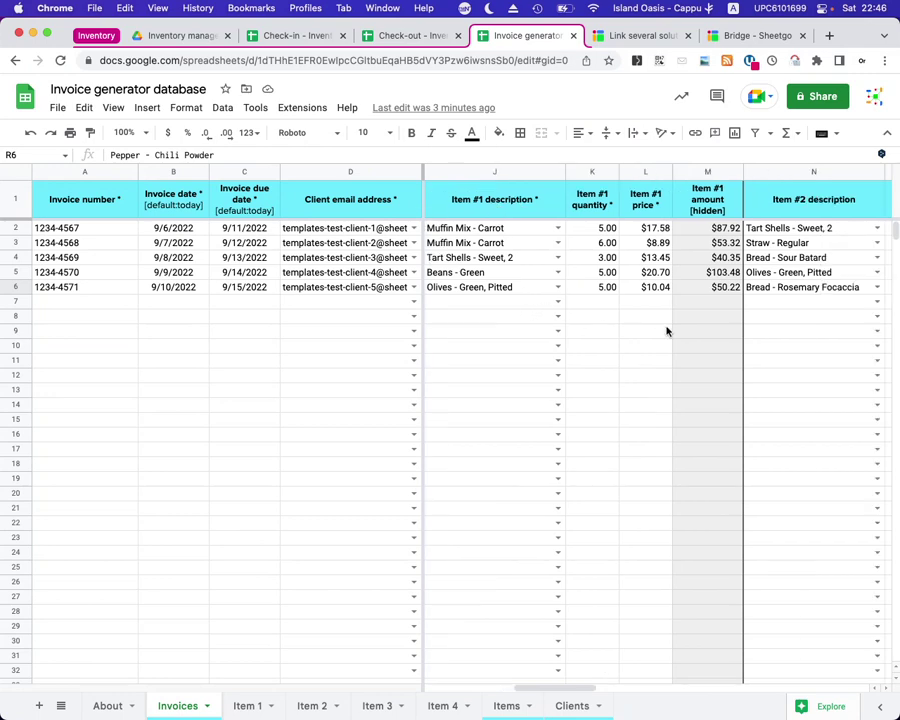
pyautogui.hscroll(1, 667, 331)
pyautogui.hscroll(3, 701, 311)
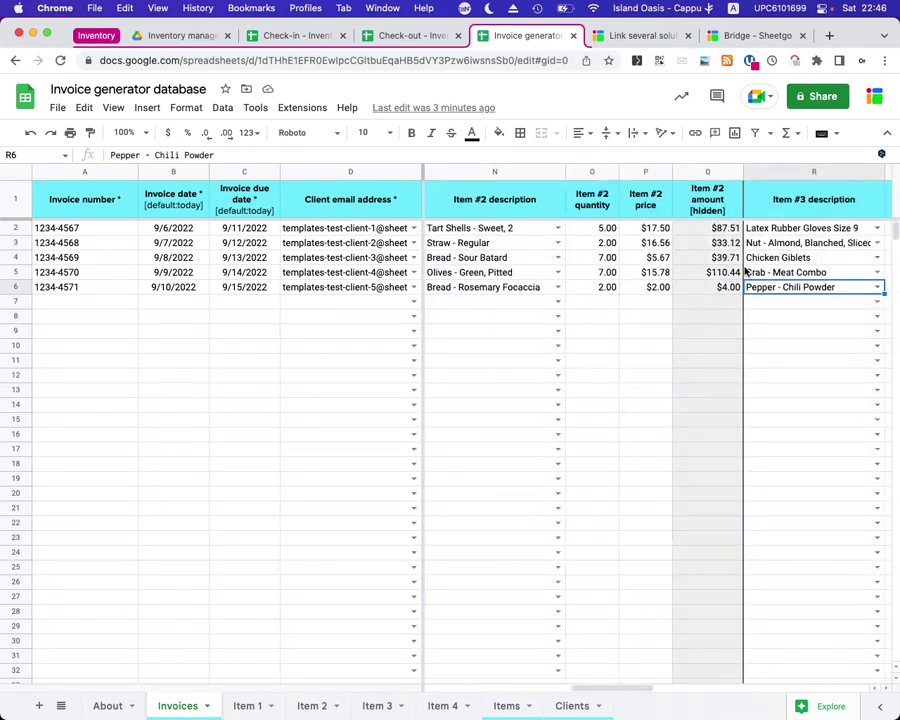
pyautogui.hscroll(3, 840, 348)
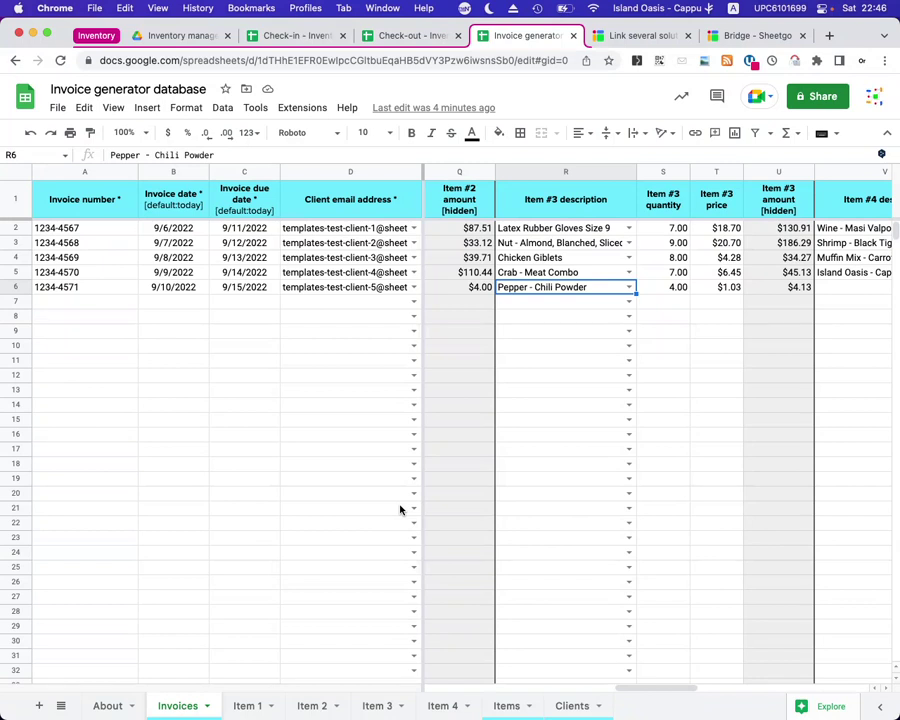
# Compare the Item 1 to Item 4 sheets with the Sent_Invoices sheet of the Check-out - Inventory spreadsheet
pyautogui.click(254, 706)
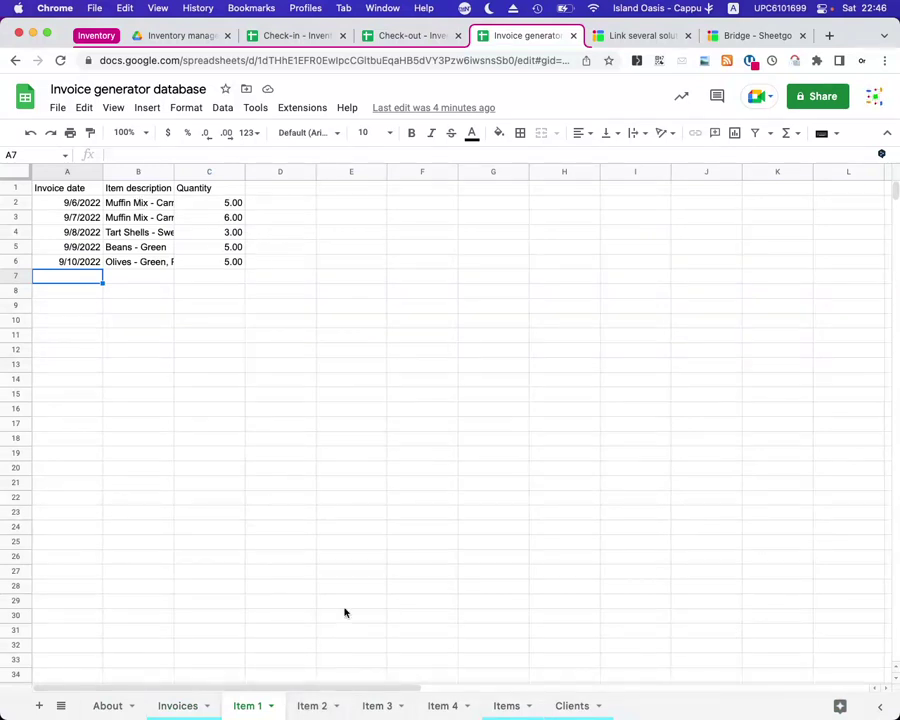
pyautogui.click(314, 708)
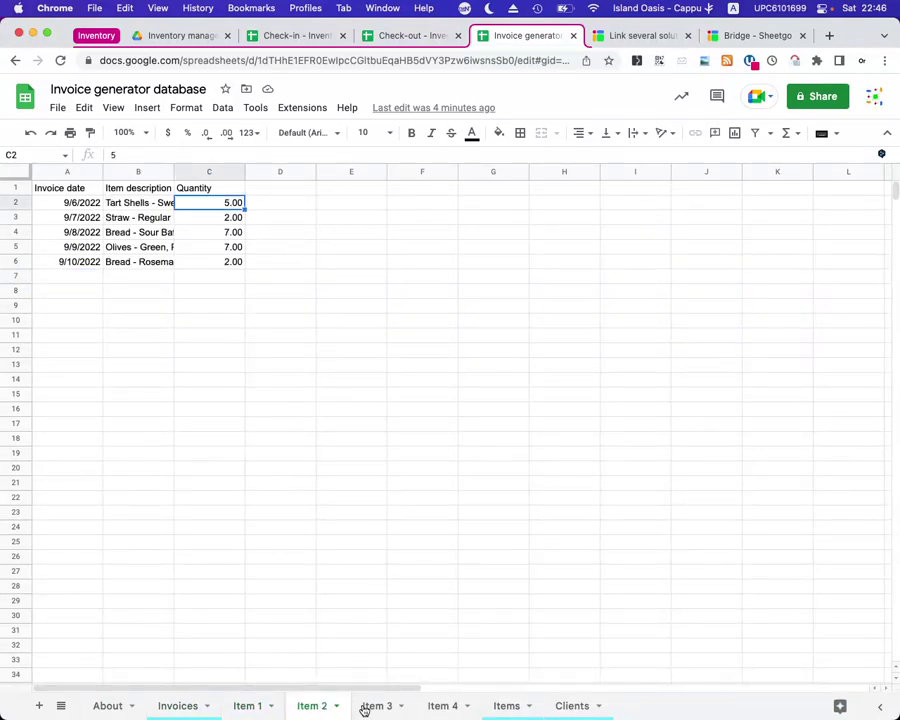
pyautogui.click(386, 710)
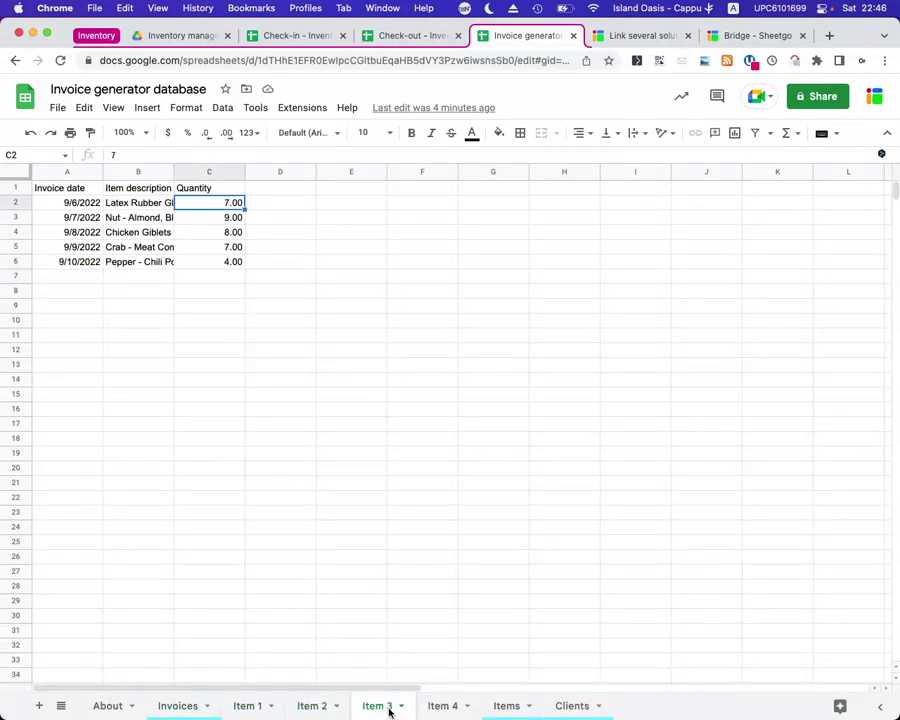
pyautogui.click(452, 708)
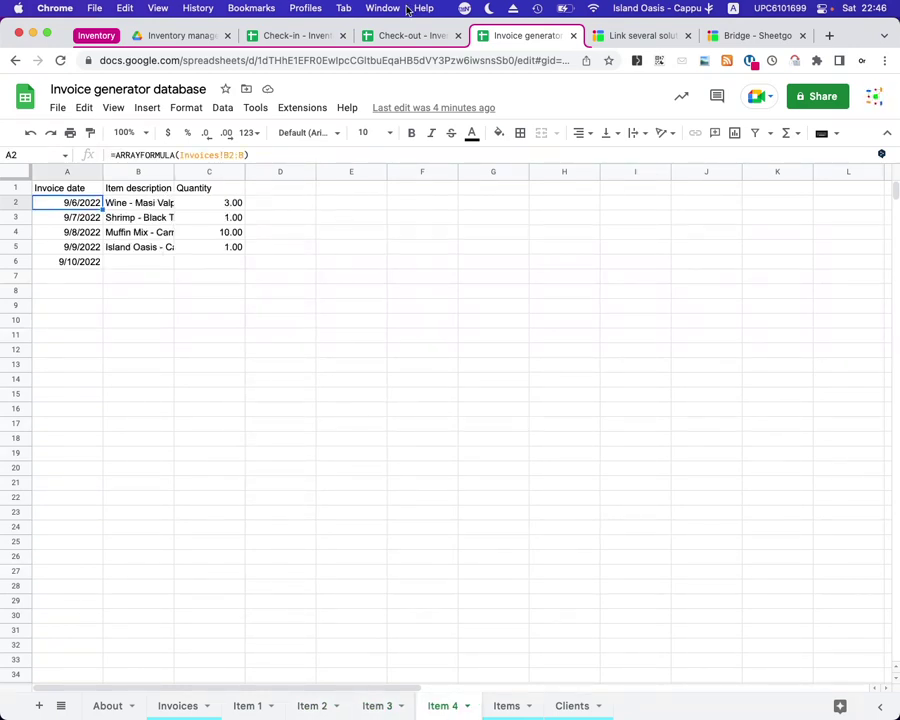
pyautogui.click(410, 42)
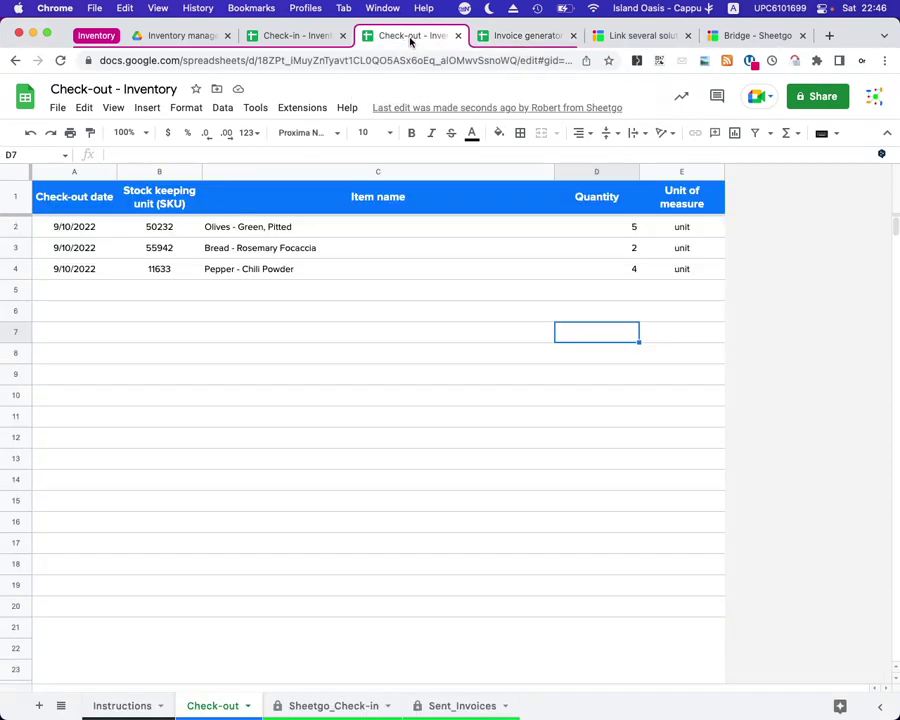
pyautogui.click(456, 704)
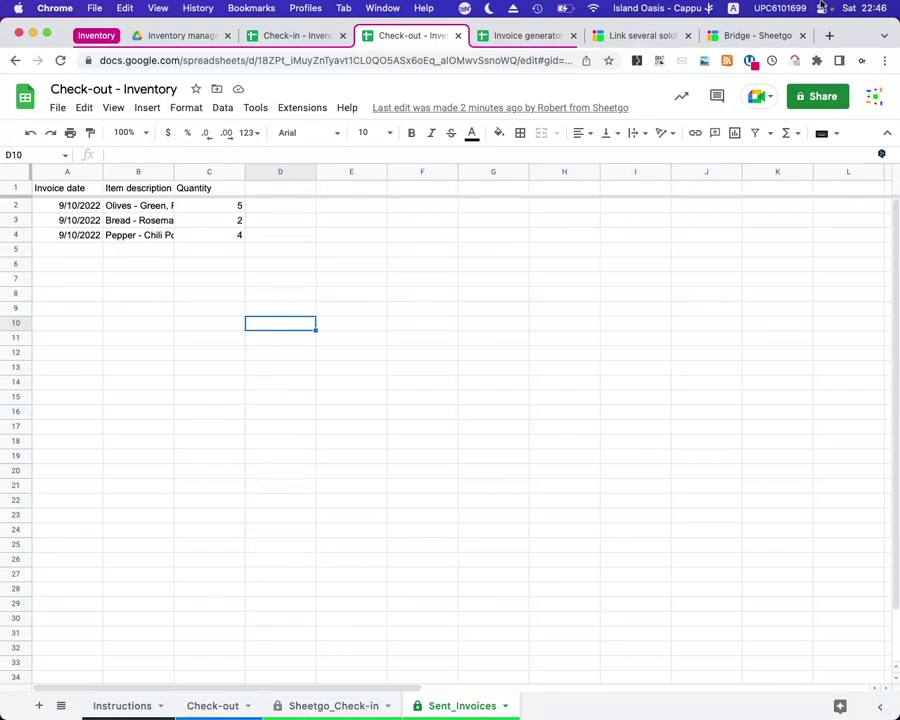
# Open the Sheetgo_Invoices connection of the Bridge workflow in Sheetgo for editing
pyautogui.click(737, 37)
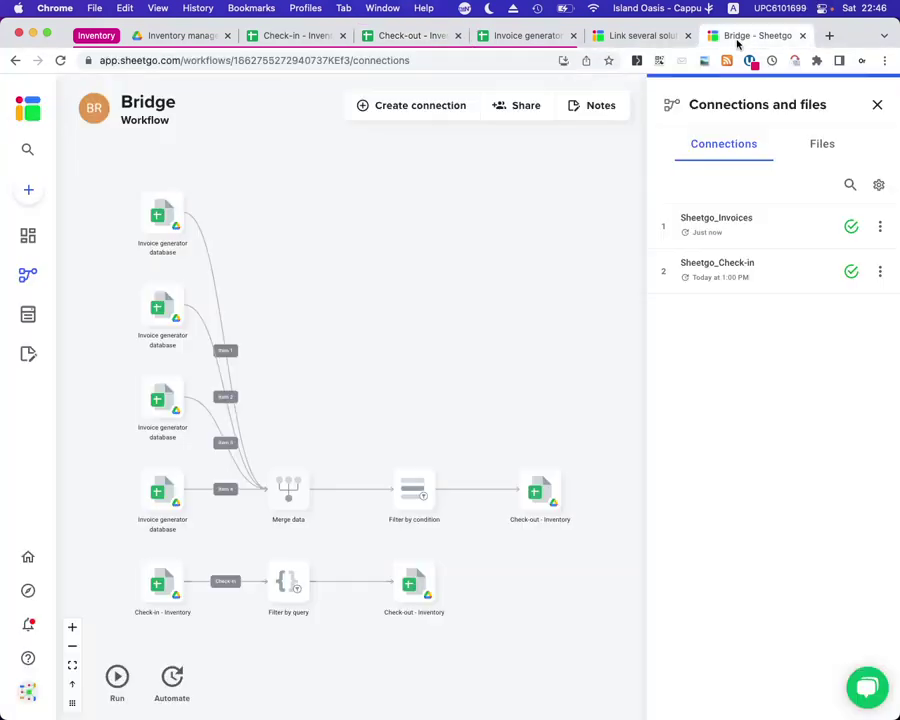
pyautogui.click(885, 228)
pyautogui.click(816, 270)
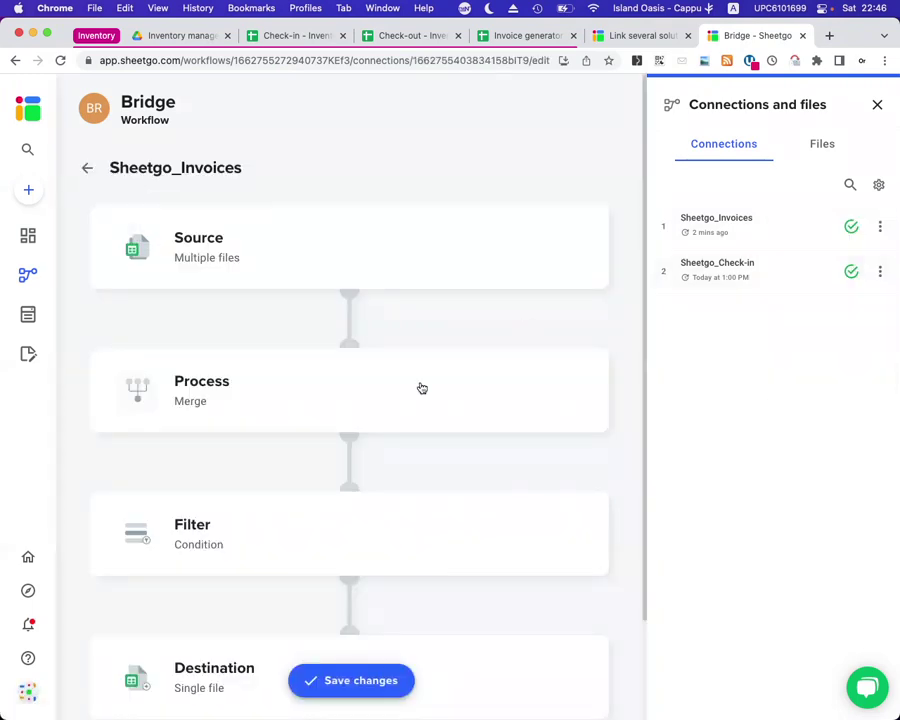
# Expand the destination of the Sheetgo_Invoices connection and review its append, lock and parse settings
pyautogui.scroll(-2, 311, 582)
pyautogui.click(311, 580)
pyautogui.scroll(-3, 311, 582)
pyautogui.click(185, 555)
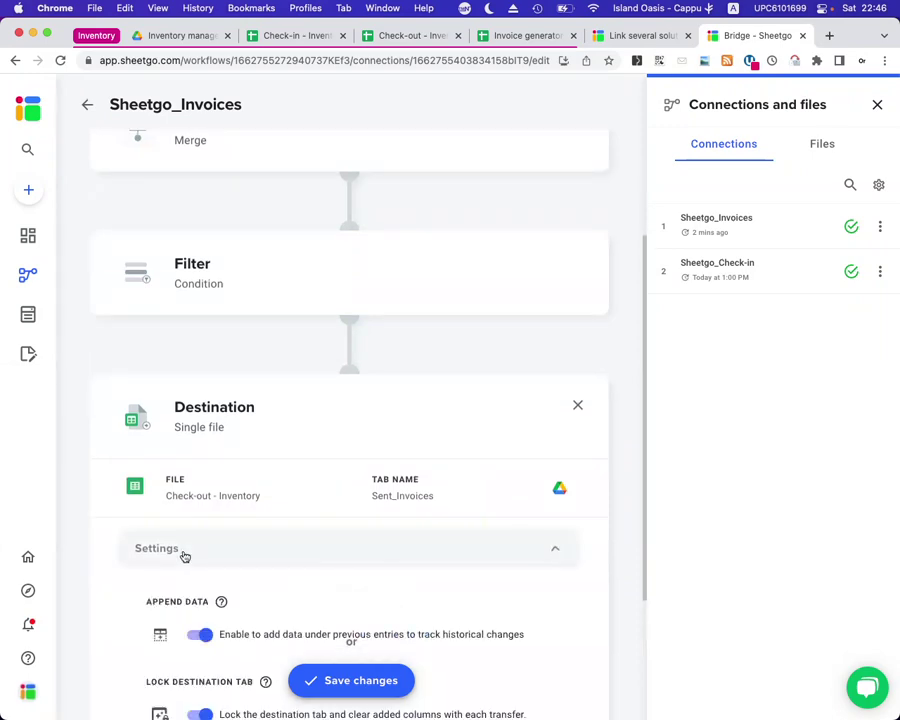
pyautogui.scroll(-1, 193, 610)
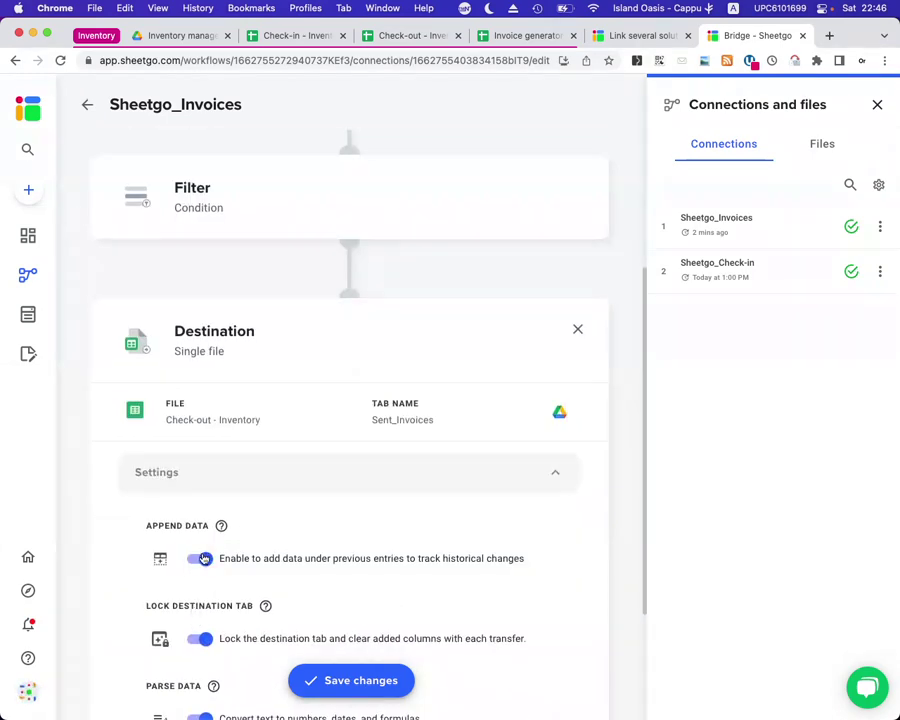
# Compare the Invoices sheet of the Invoice generator database with the Sent_Invoices and Check-out sheets of the Check-out - Inventory spreadsheet
pyautogui.click(515, 45)
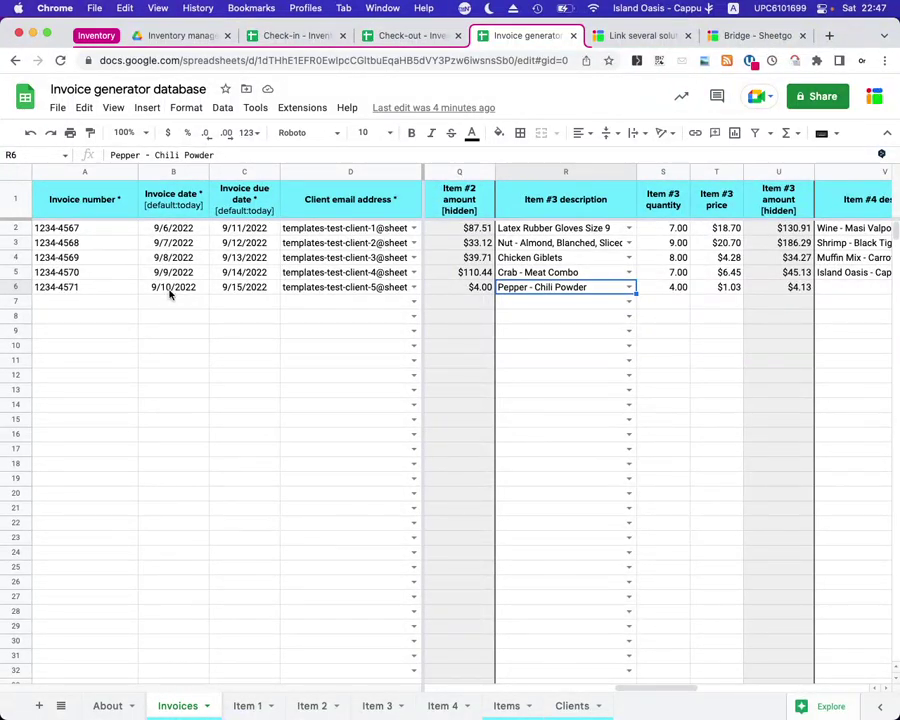
pyautogui.click(393, 36)
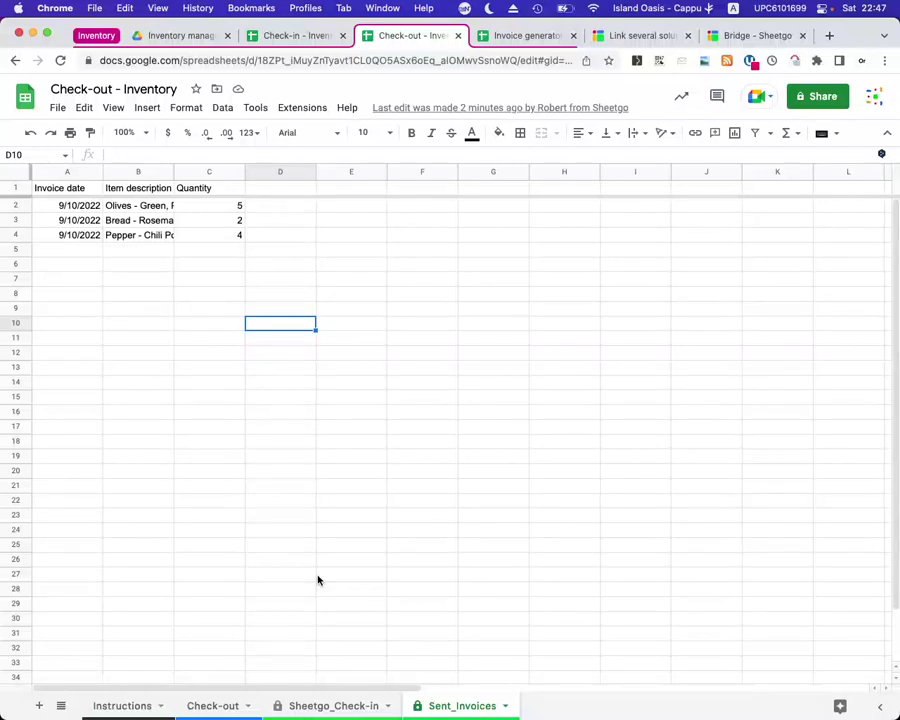
pyautogui.click(211, 707)
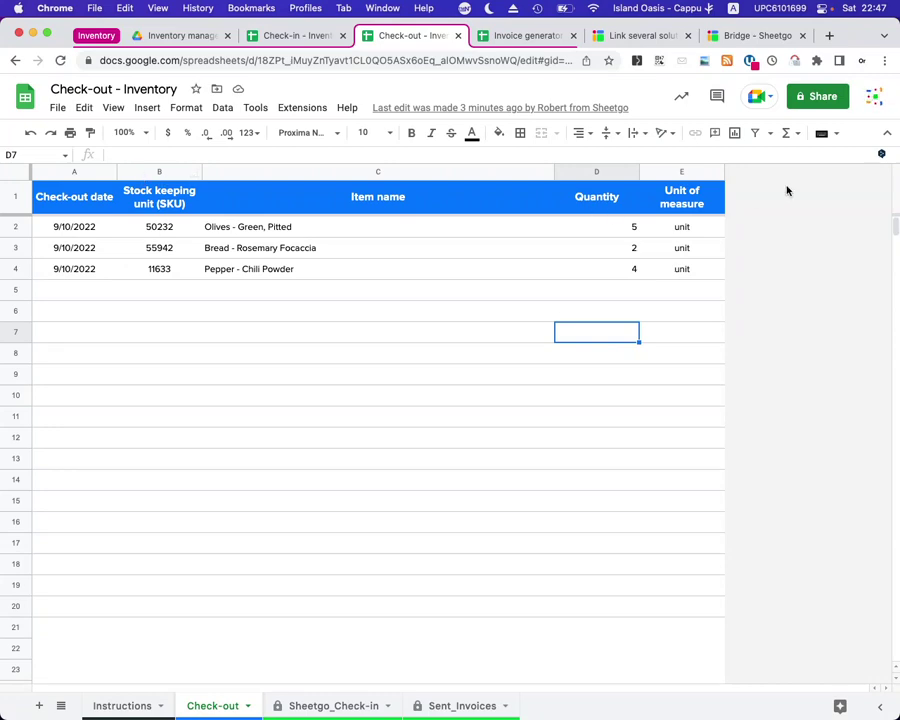
# Look over the Item #4, sub-total, tax, total and notes columns in the Invoices sheet of the Invoice generator database
pyautogui.click(518, 36)
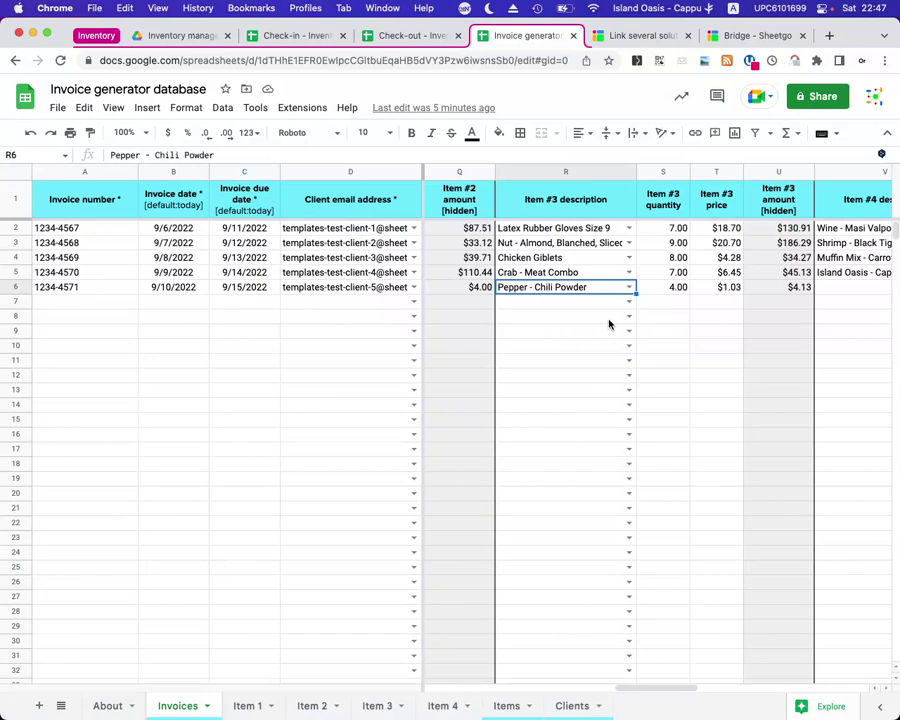
pyautogui.hscroll(3, 610, 323)
pyautogui.hscroll(5, 609, 323)
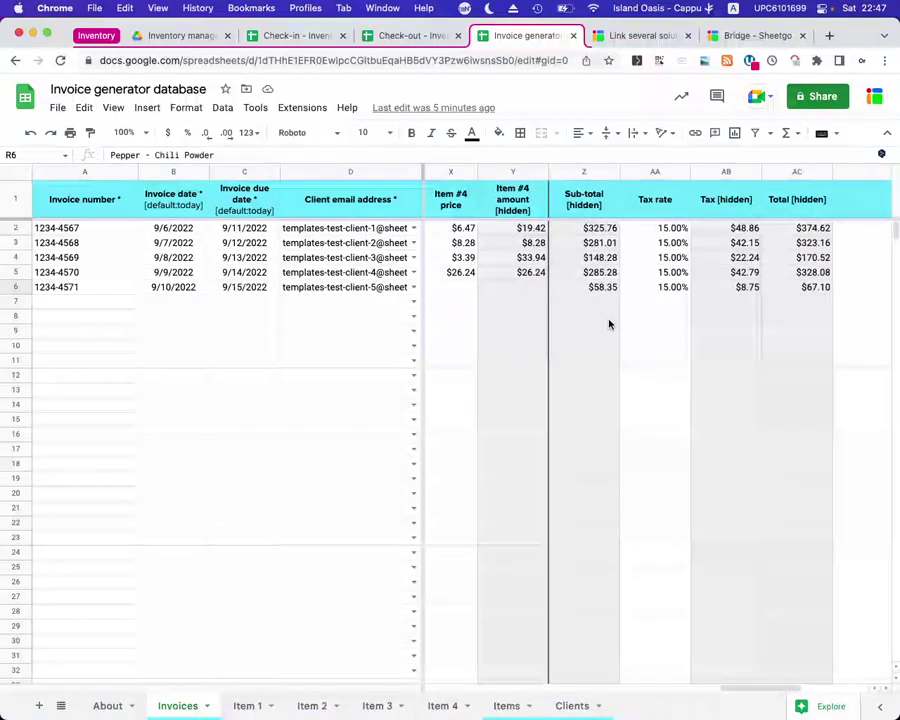
pyautogui.hscroll(1, 609, 323)
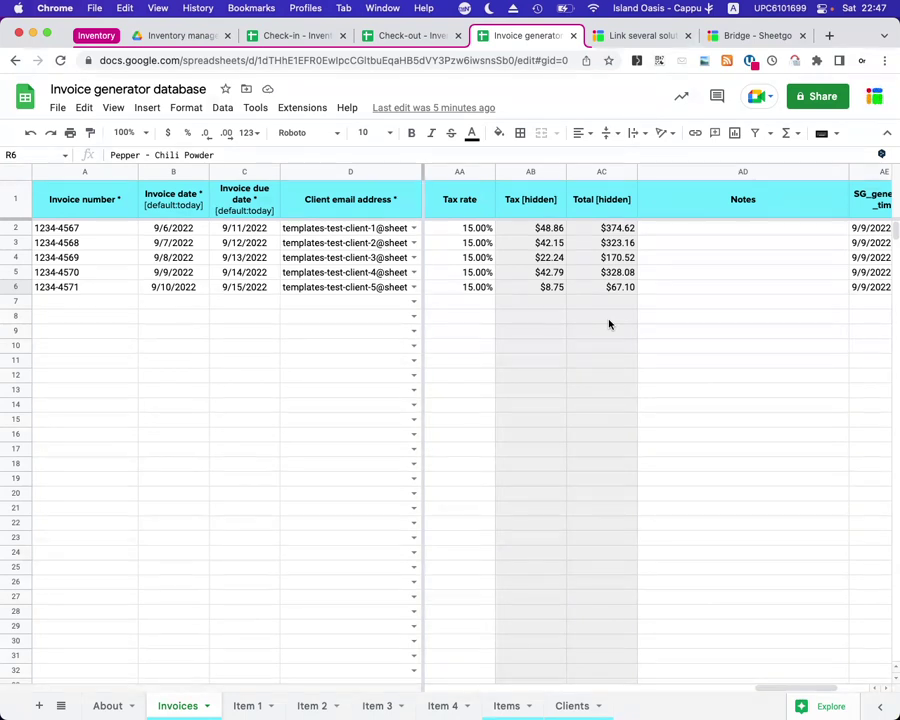
# View the Check-in sheet of the Check-in - Inventory spreadsheet and return to the Bridge workflow's connection diagram in Sheetgo
pyautogui.click(297, 36)
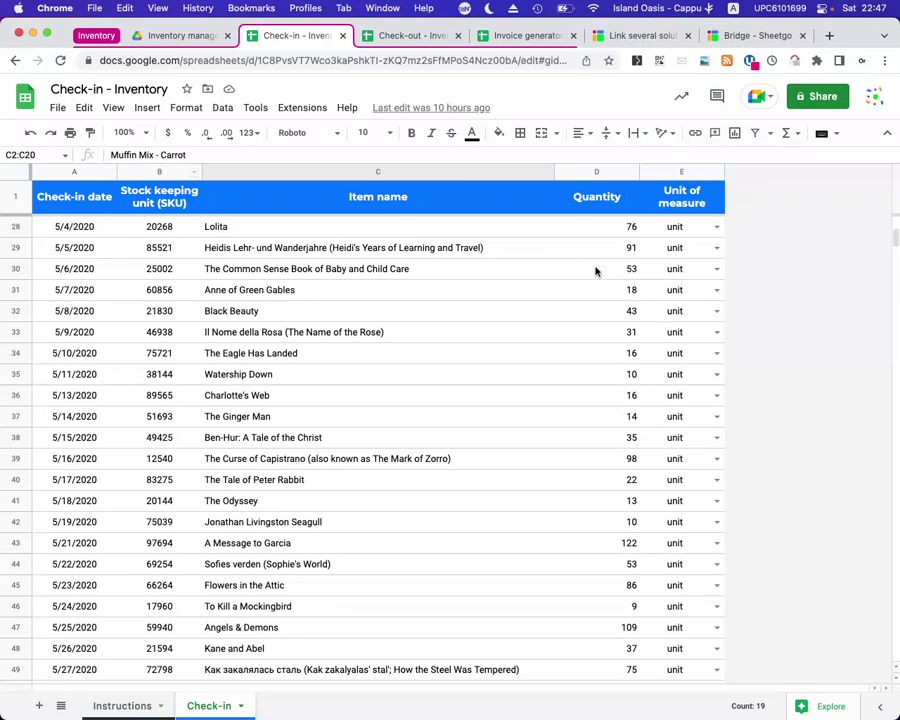
pyautogui.click(731, 38)
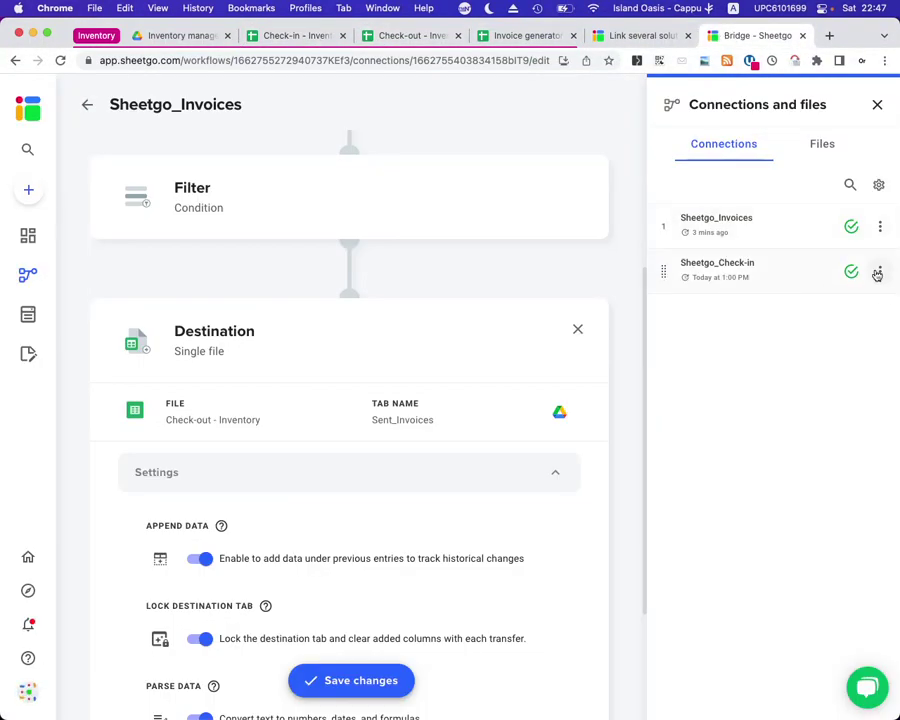
pyautogui.click(87, 104)
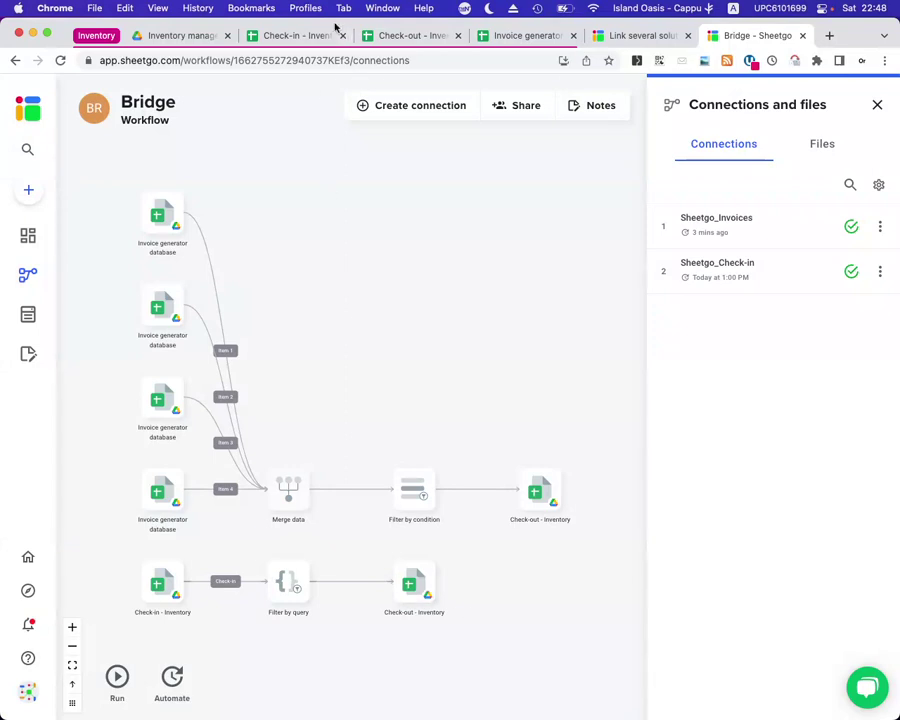
# Inspect the formulas in cells B2 and E2 of the Check-out sheet in the Check-out - Inventory spreadsheet
pyautogui.click(406, 36)
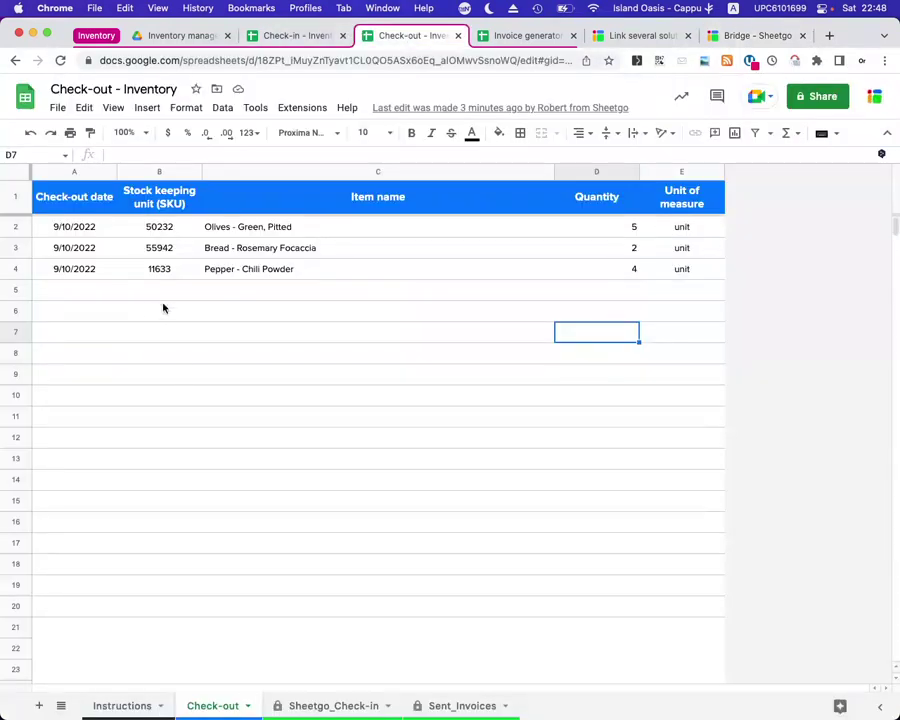
pyautogui.click(155, 231)
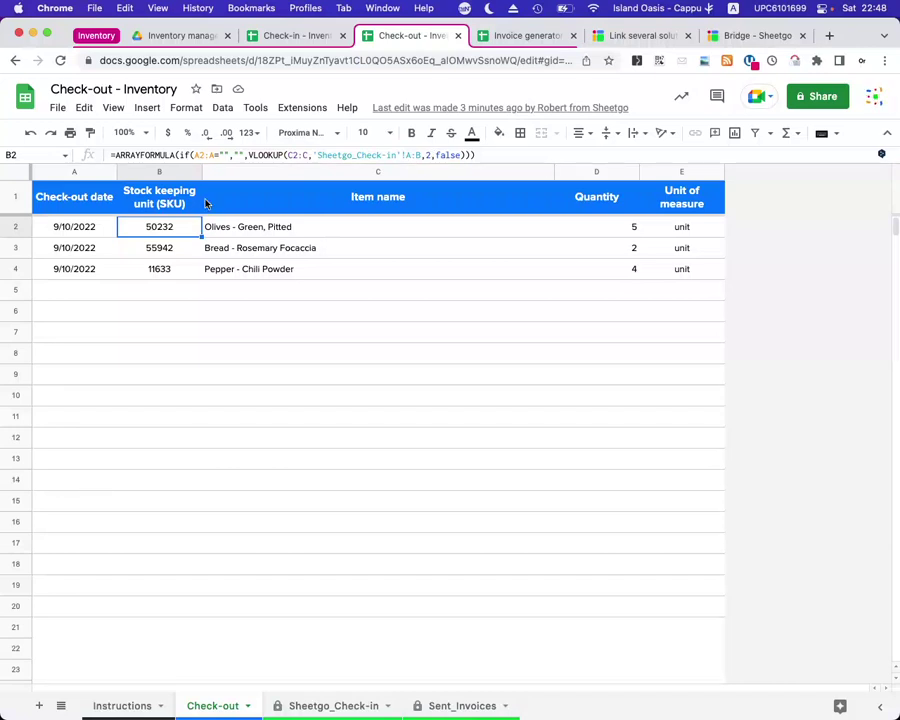
pyautogui.click(679, 228)
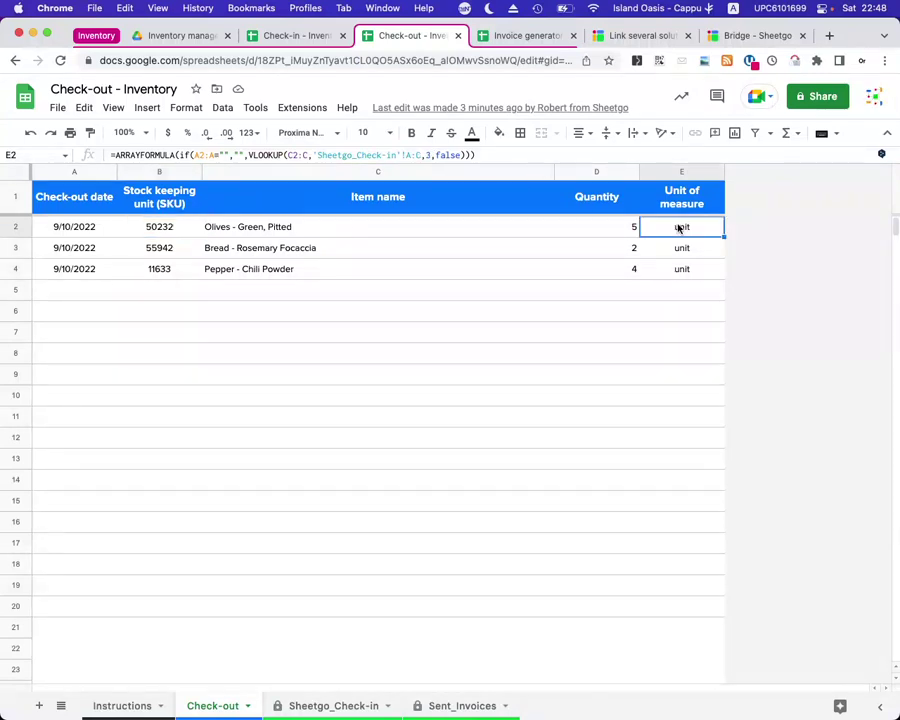